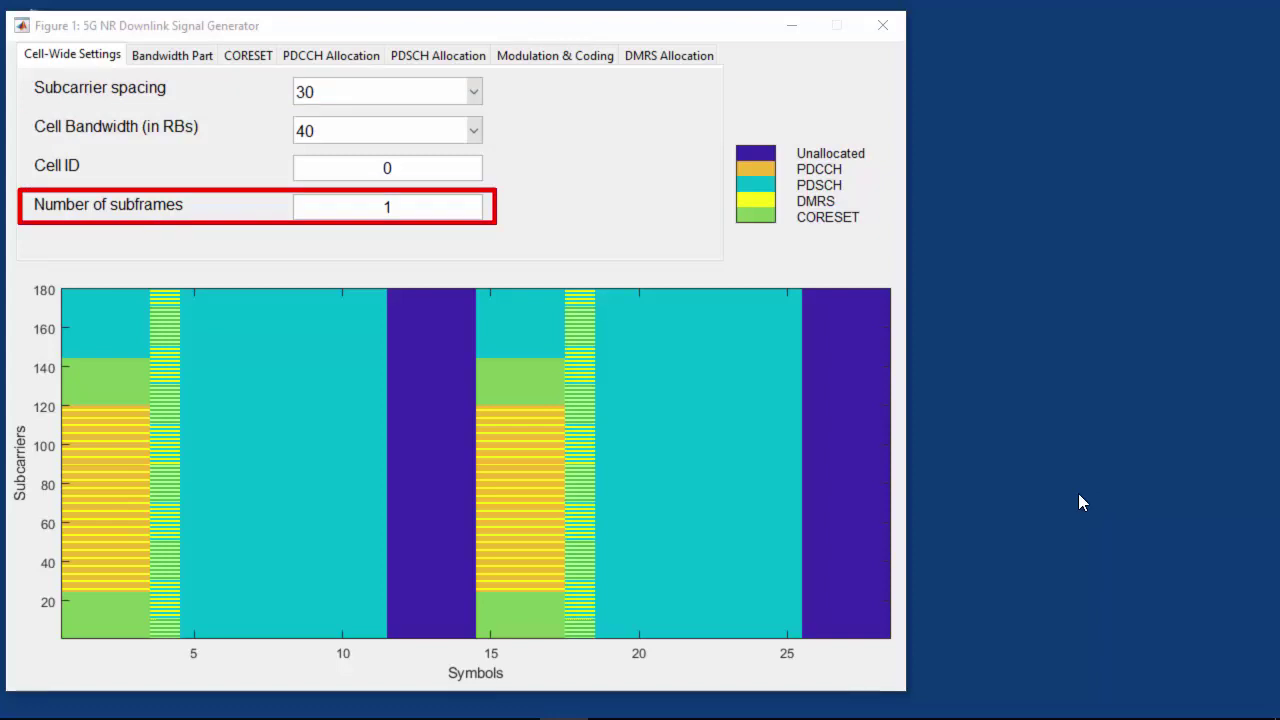
Review the Bandwidth Part, PDSCH Allocation and DMRS Allocation settings (mapping type A, first DMRS position 3).
click(152, 58)
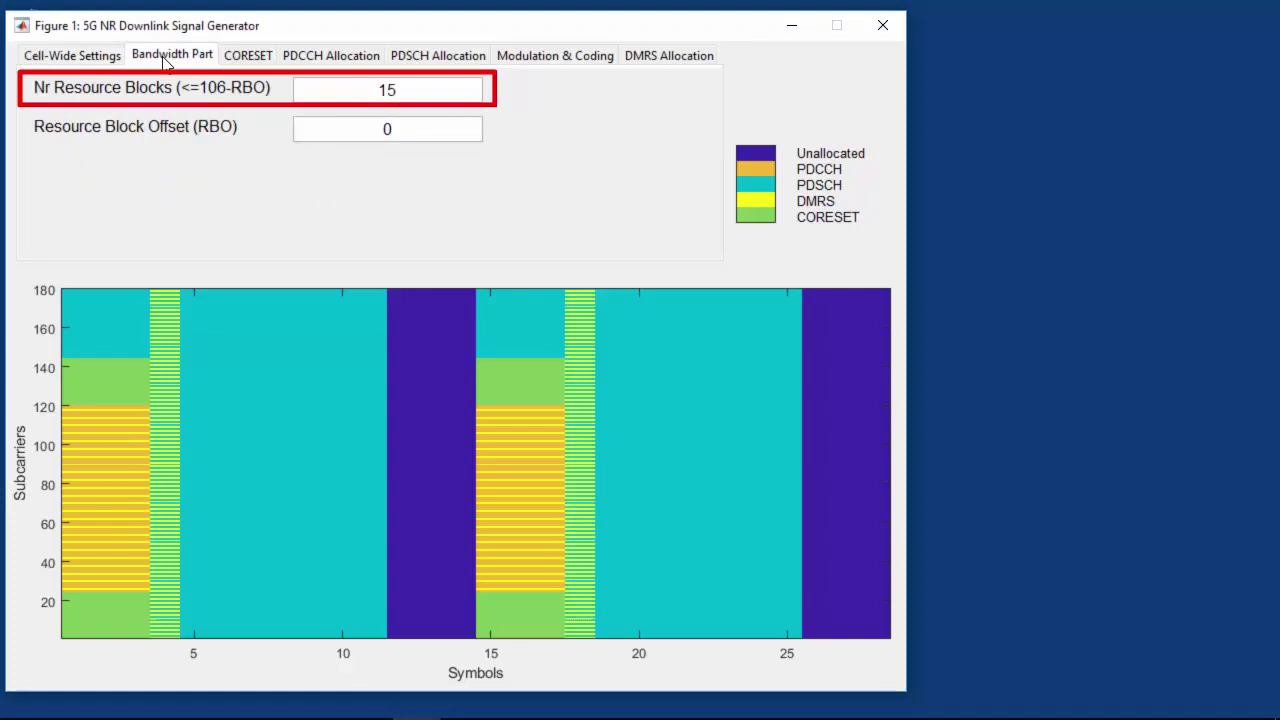
click(448, 60)
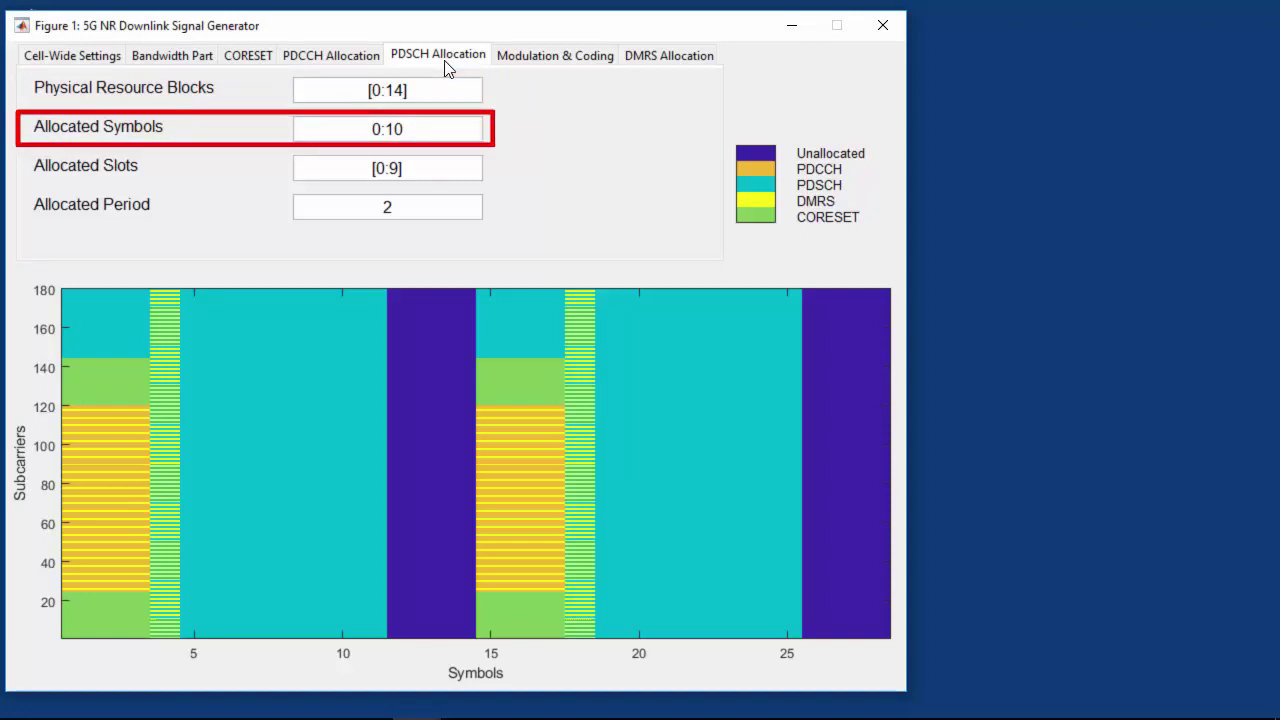
click(701, 56)
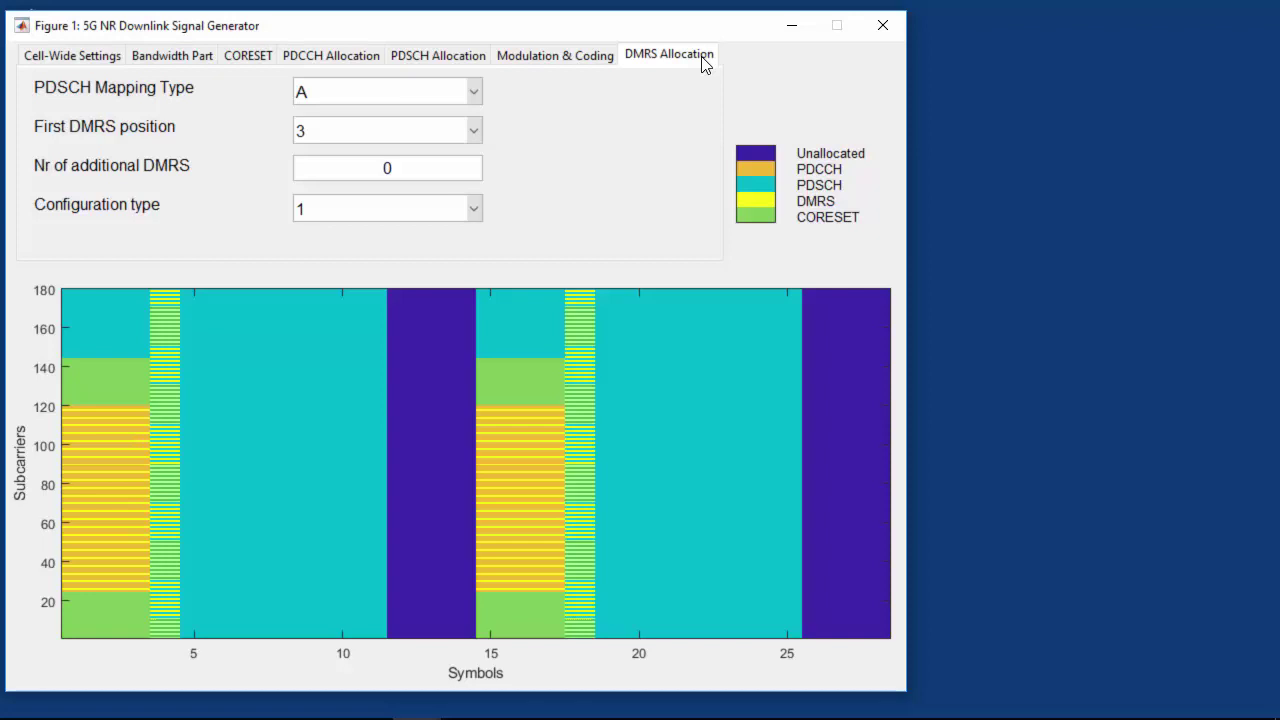
Try first DMRS position 2, then set it back to 3.
click(474, 130)
click(450, 158)
click(471, 133)
click(462, 183)
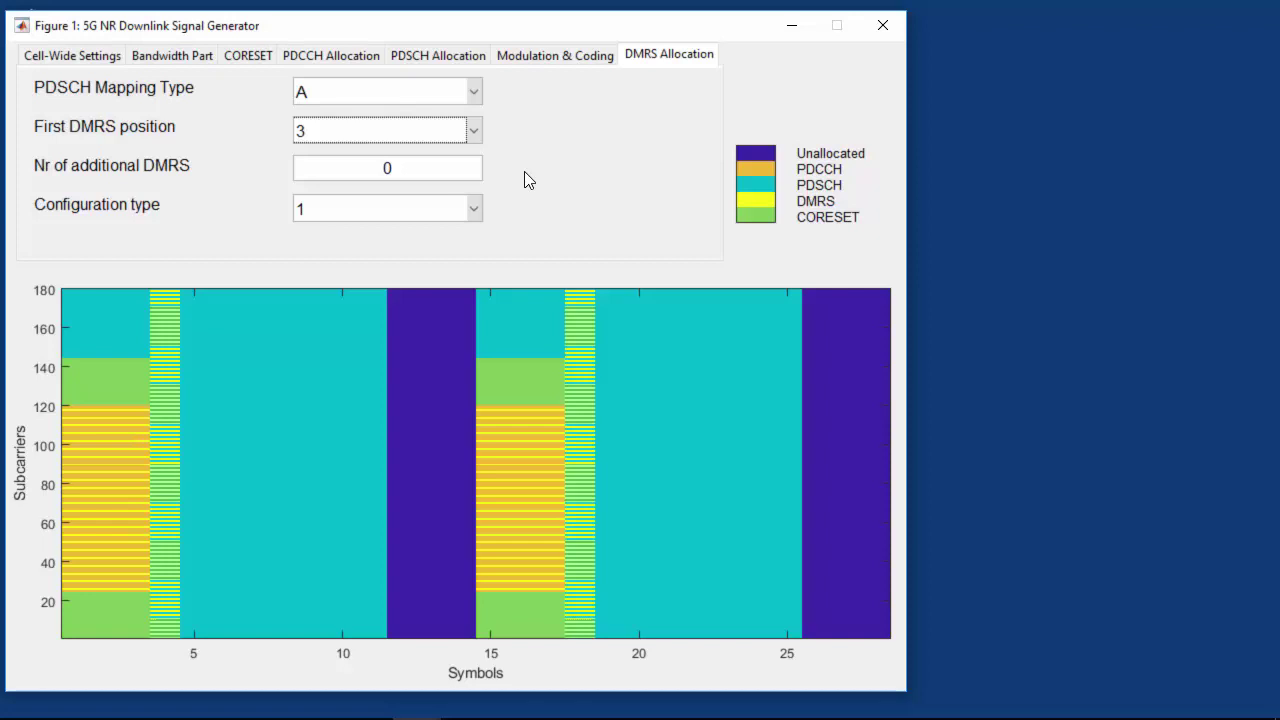
Switch the PDSCH mapping type to B and return to PDSCH Allocation.
click(465, 92)
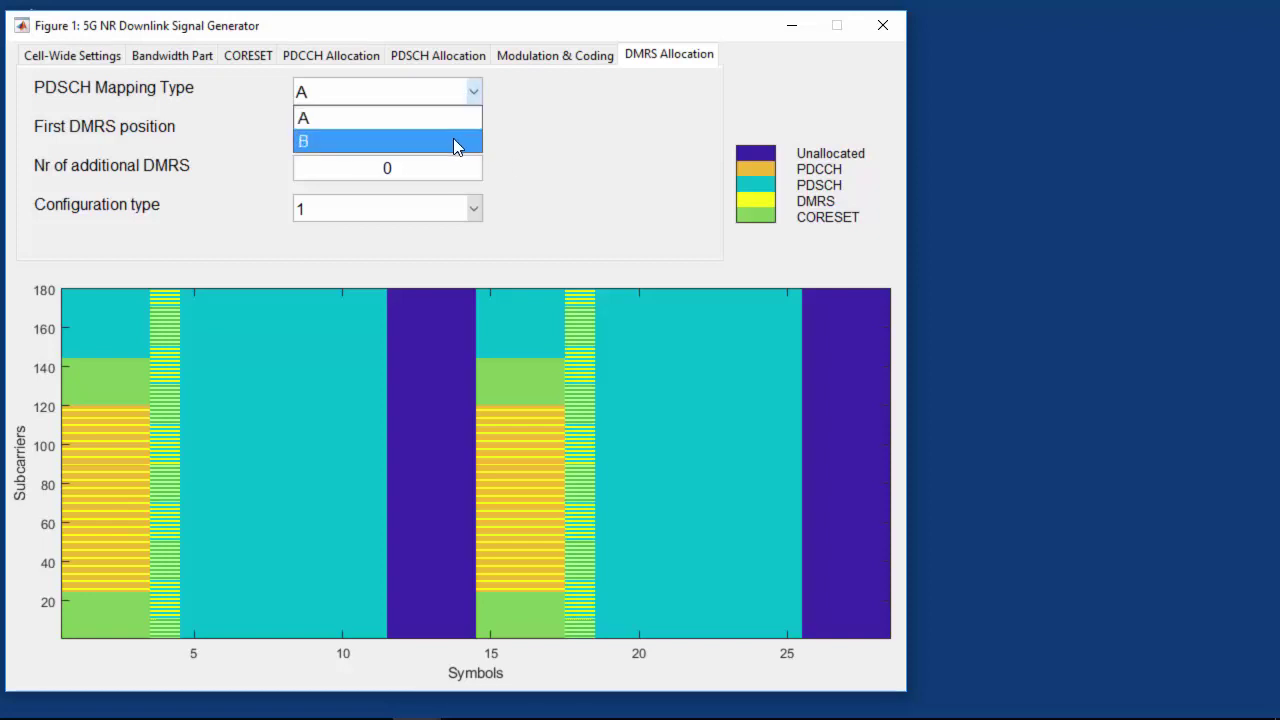
click(453, 137)
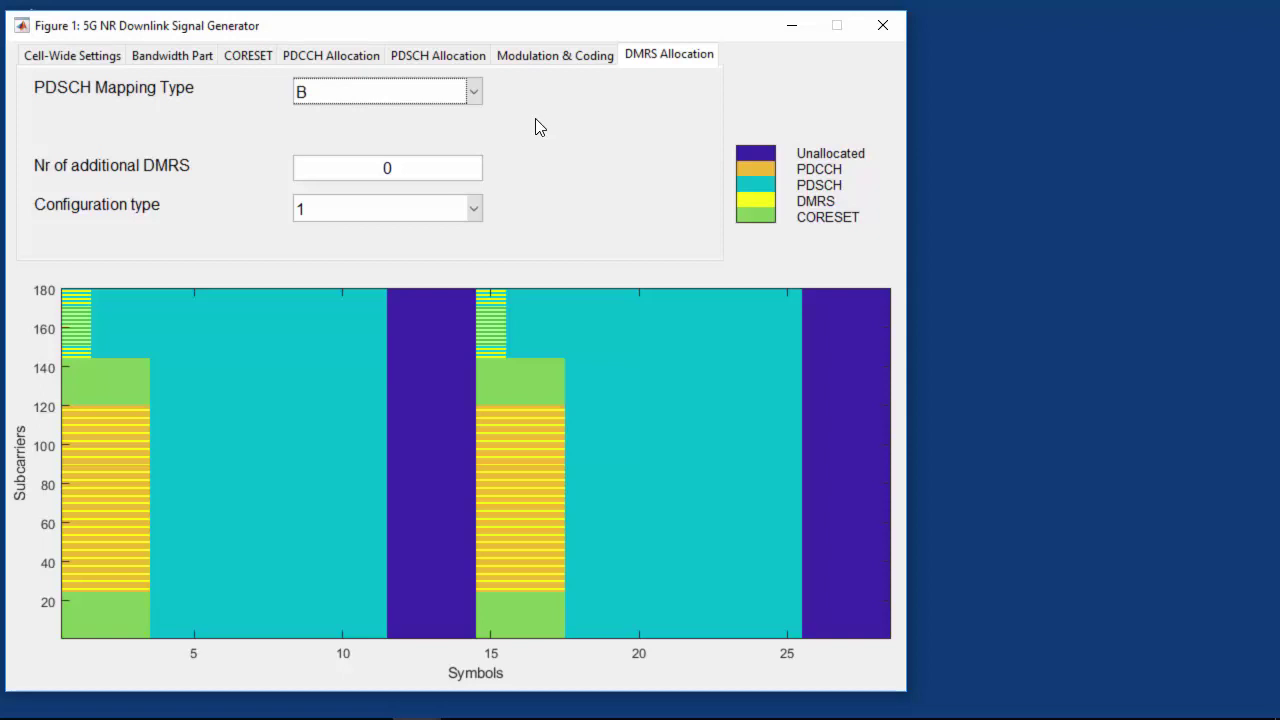
click(466, 56)
Change the allocated PDSCH symbols to 5:10, then back to 0:10.
drag(385, 129, 369, 129)
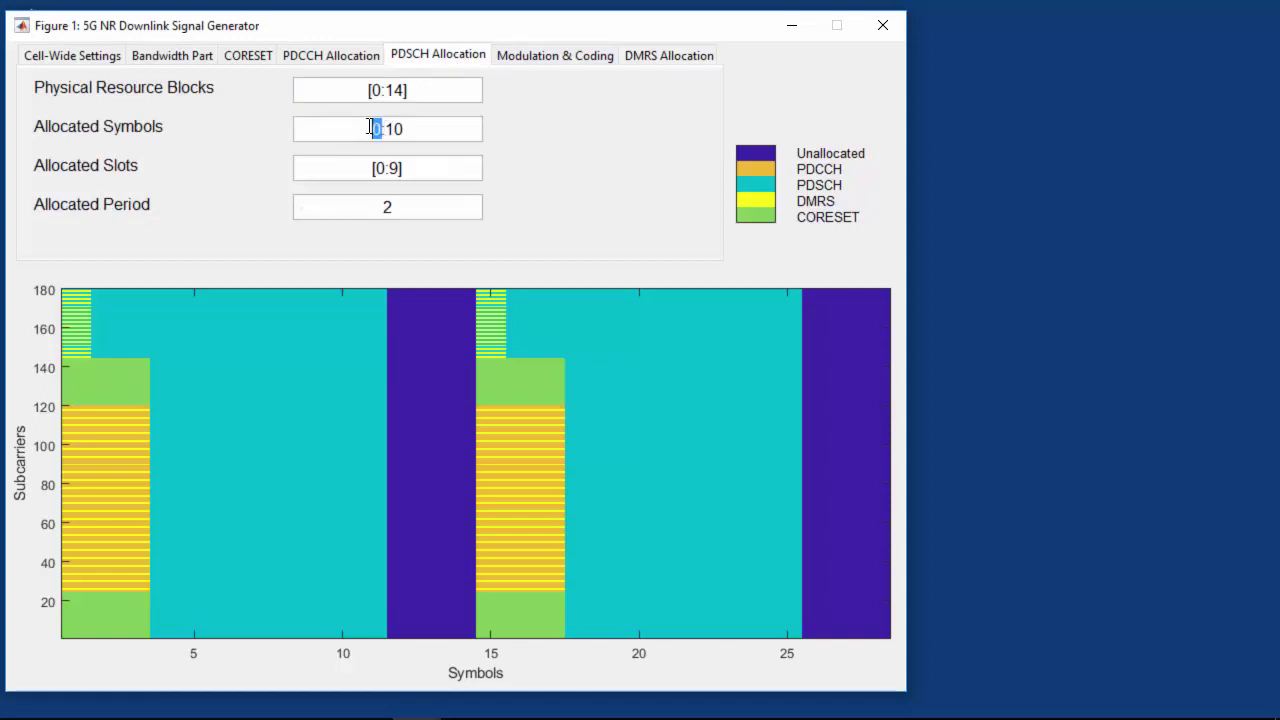
text(5)
click(643, 172)
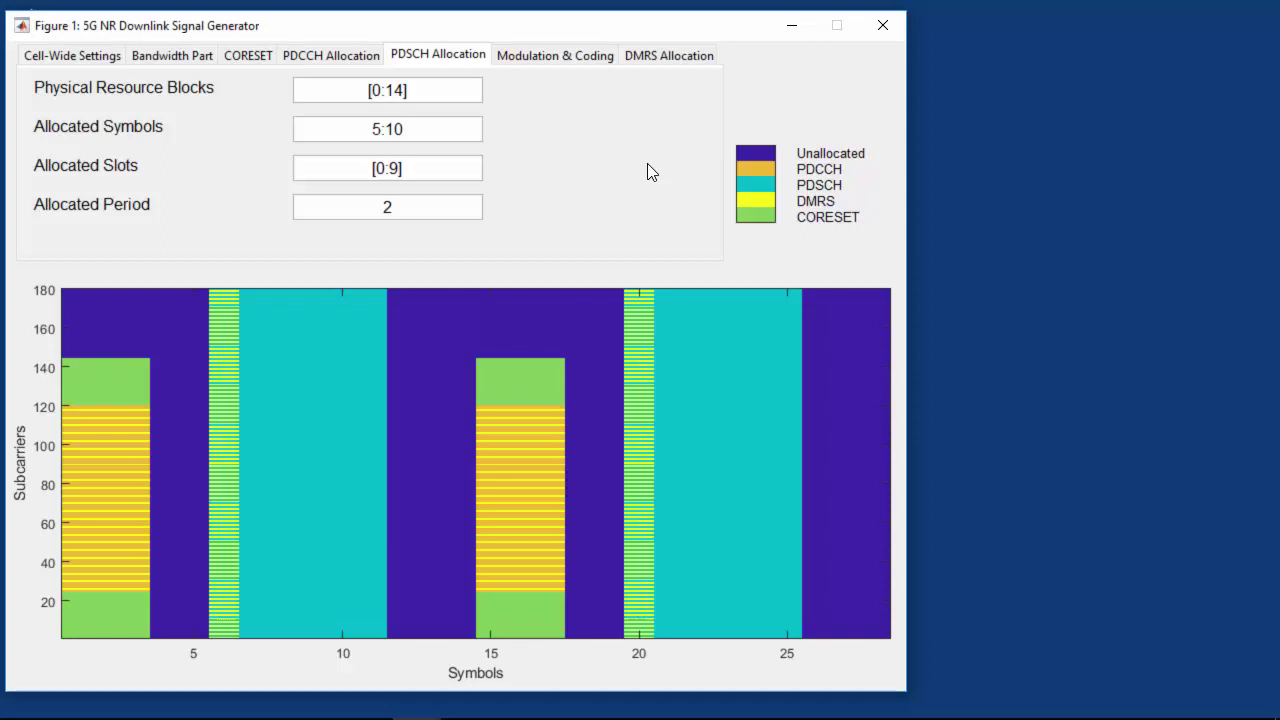
double_click(374, 130)
text(0)
Set the PDSCH mapping type back to A in DMRS Allocation.
click(633, 58)
click(394, 99)
click(387, 117)
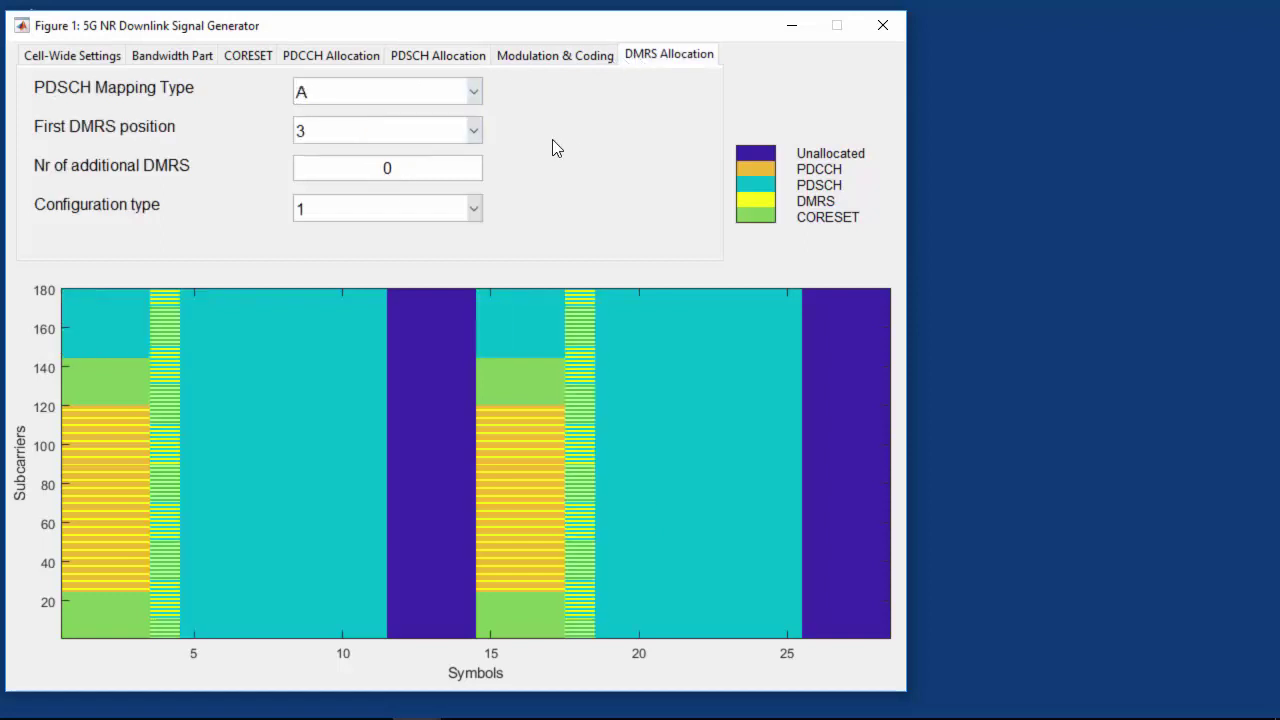
Step the number of additional DMRS through 1 and 2 up to 3.
drag(451, 171, 383, 169)
text(1)
key(Return)
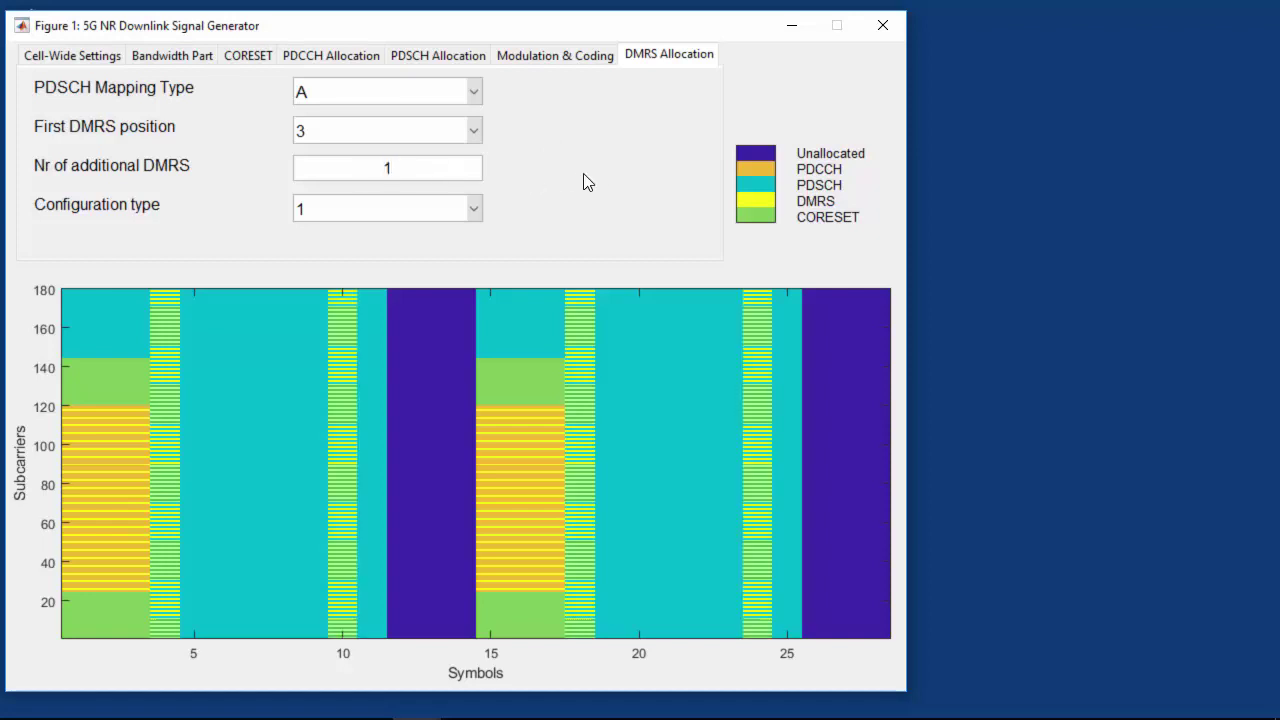
drag(409, 168, 337, 163)
text(2)
key(Return)
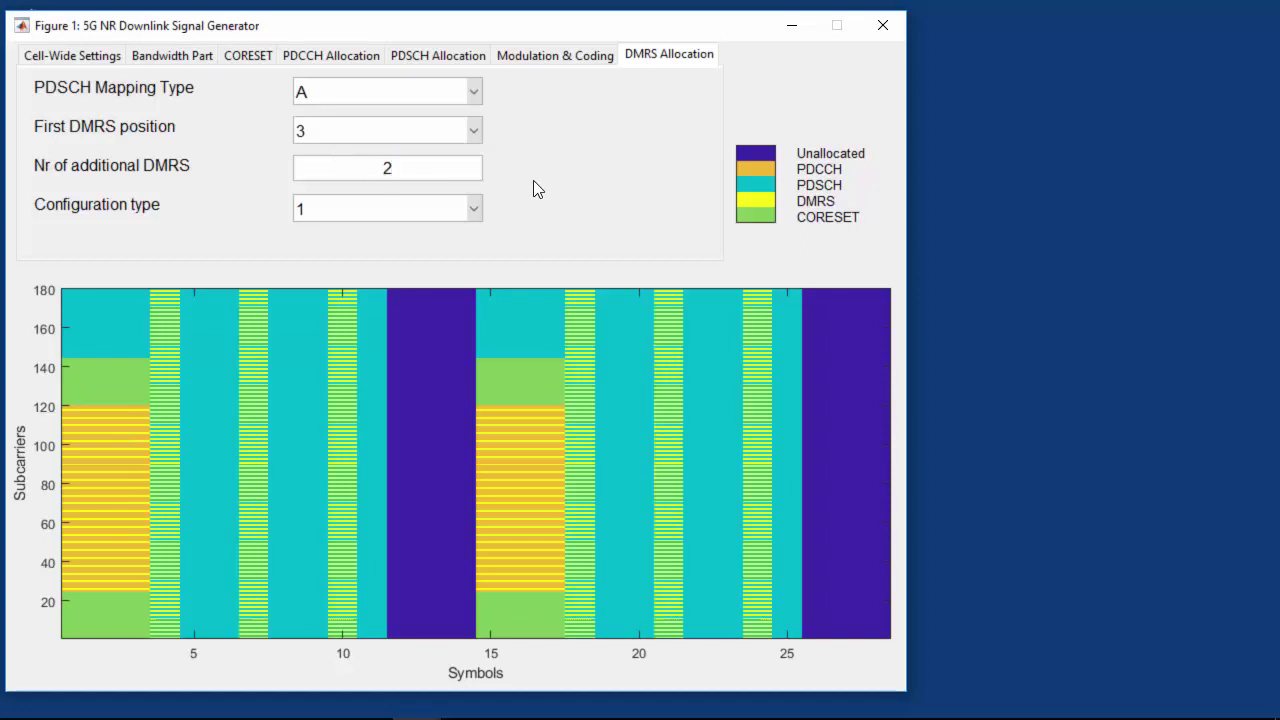
double_click(387, 167)
text(3)
Change the PDSCH allocated symbols to 0:12.
click(437, 65)
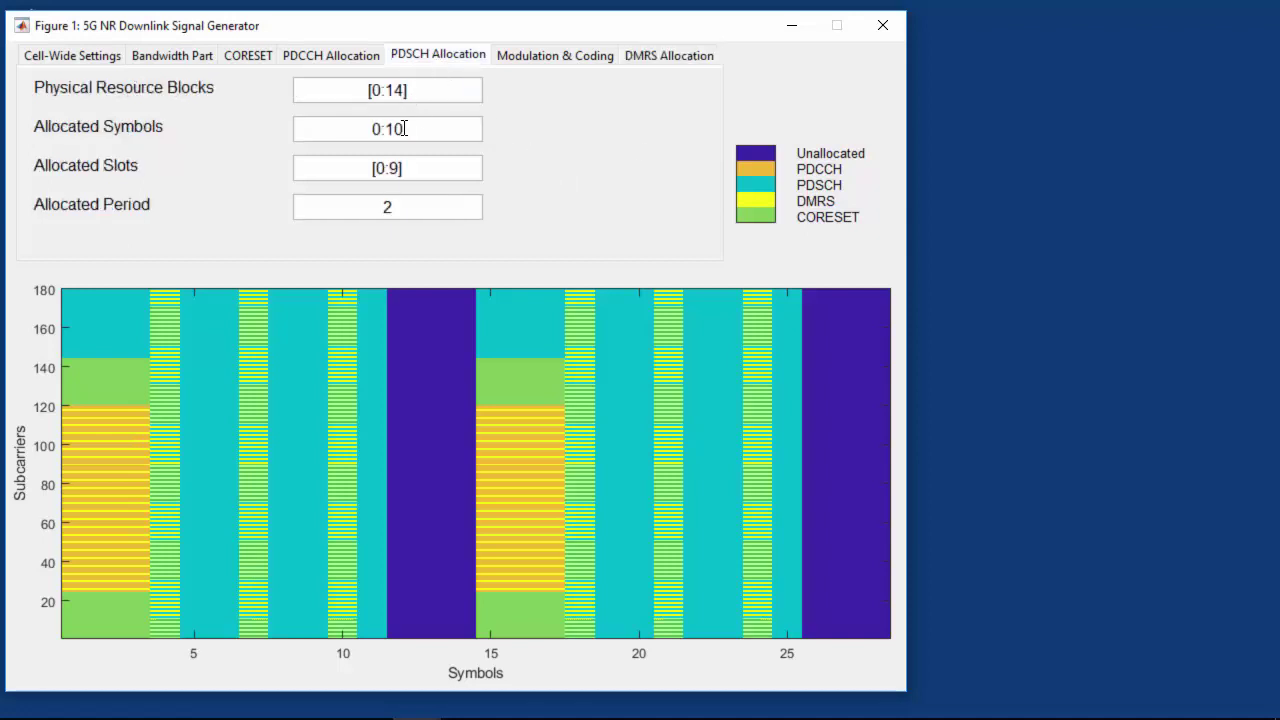
click(409, 128)
key(BackSpace)
text(2)
key(Return)
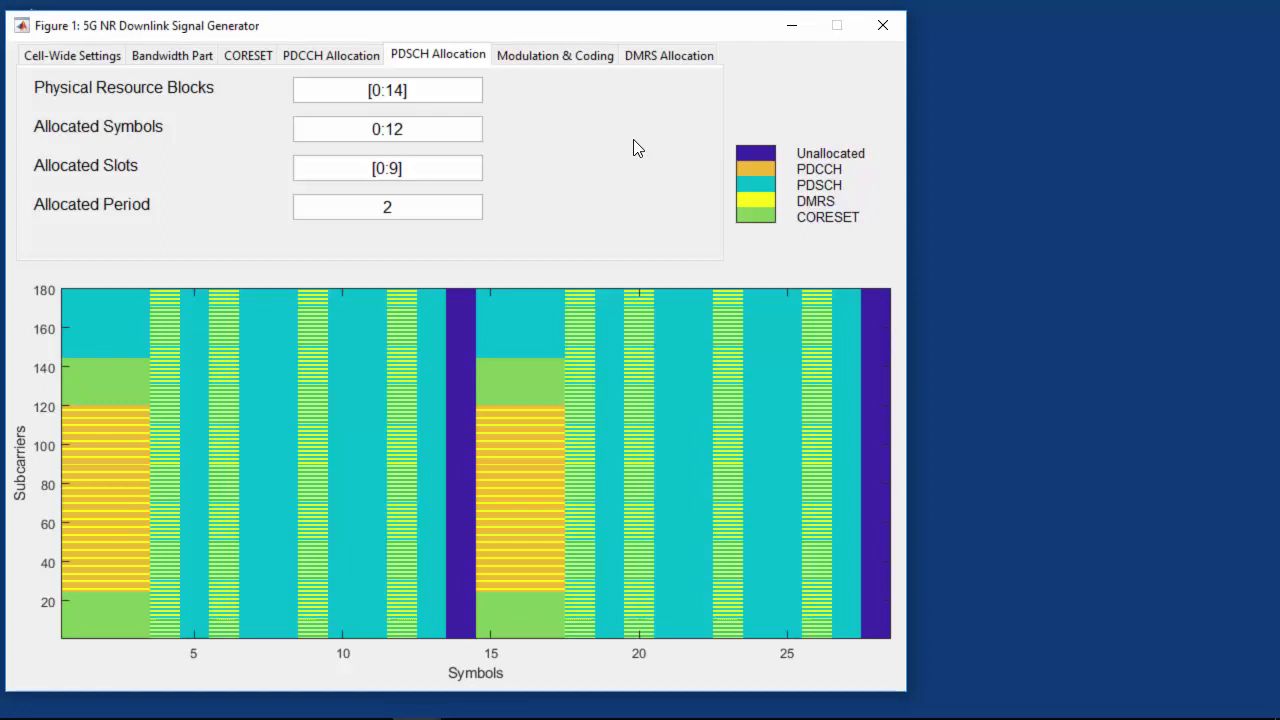
Switch DMRS configuration type to 2, then back to 1.
click(669, 55)
click(412, 209)
click(398, 262)
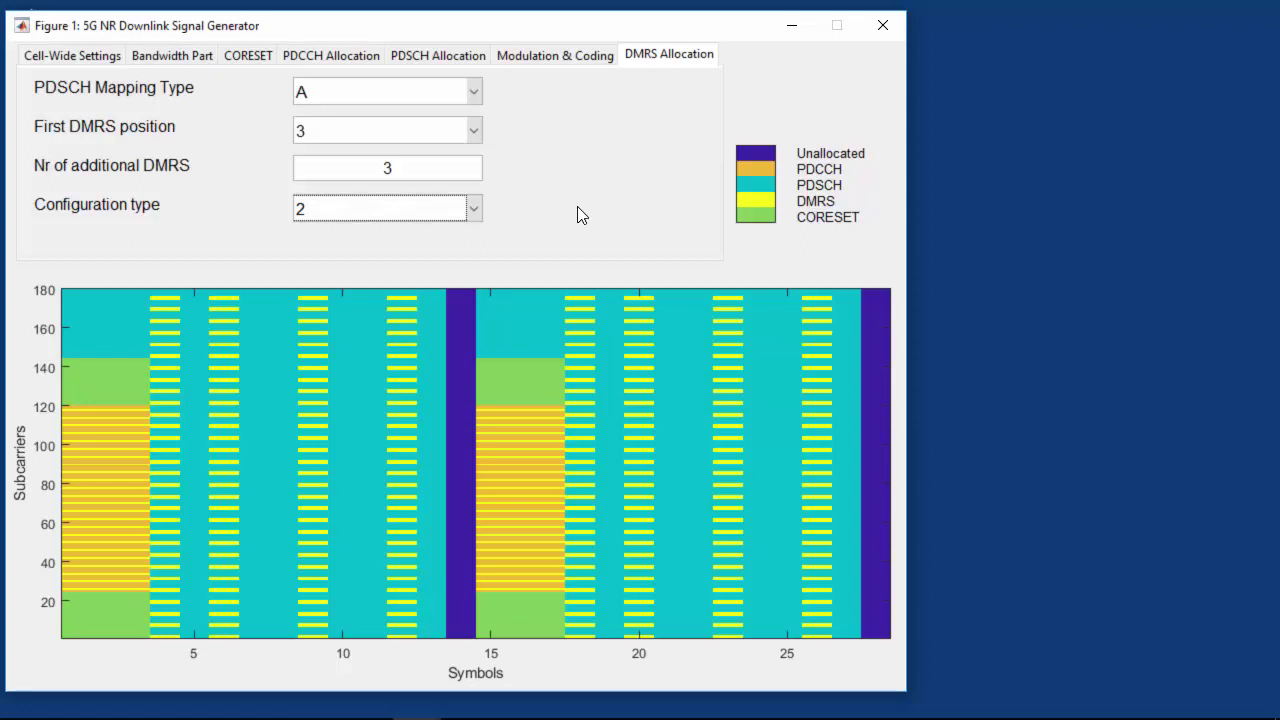
click(473, 211)
click(455, 240)
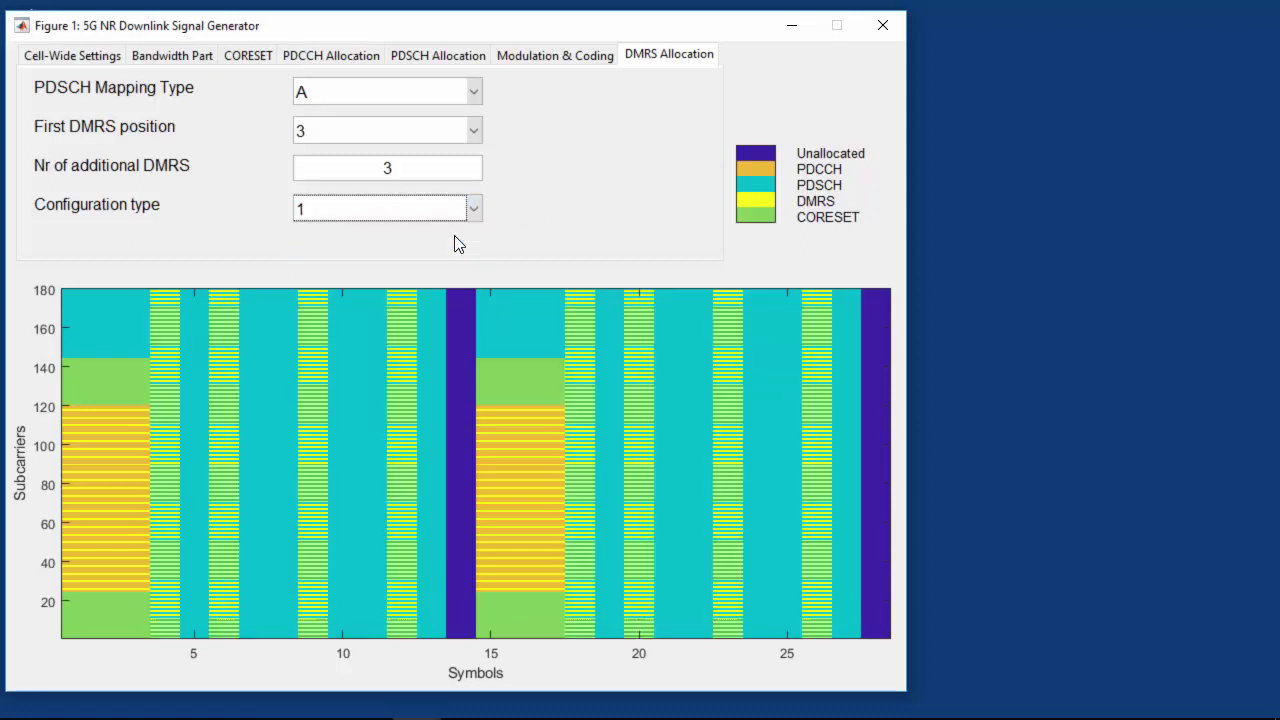